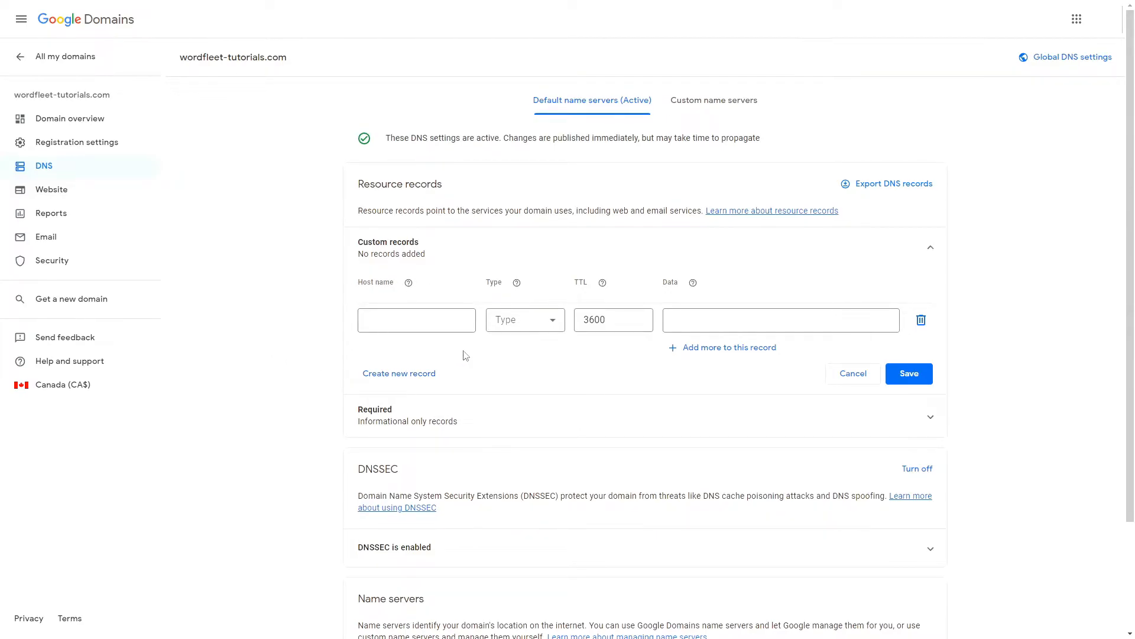
pyautogui.click(427, 320)
pyautogui.write('@')
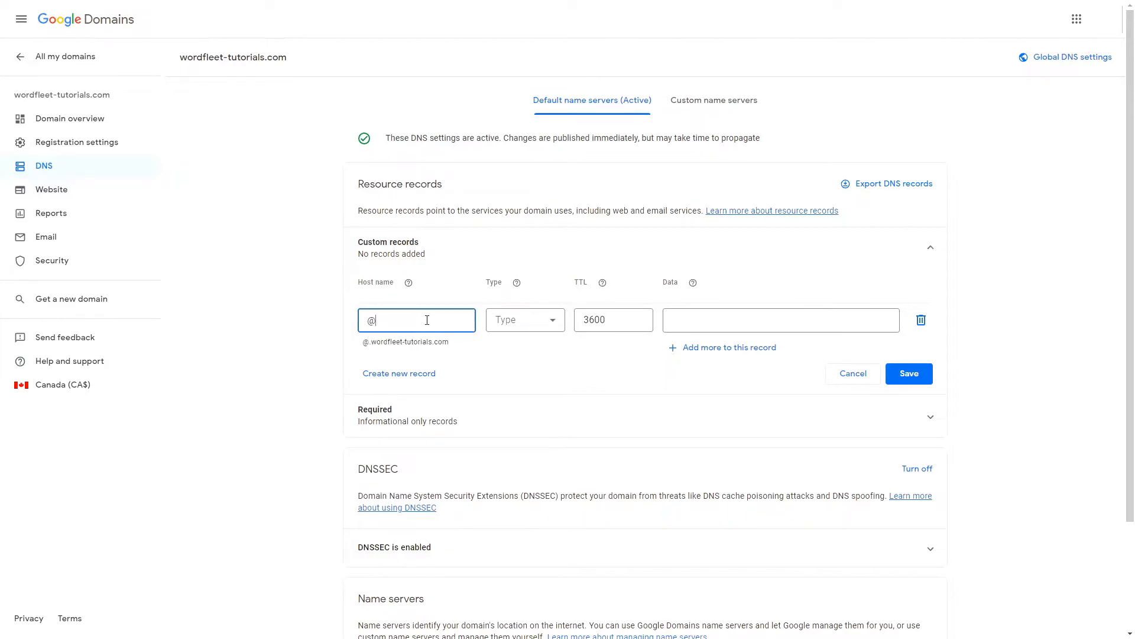
pyautogui.press('BackSpace')
# - Set the new custom record's type to A, keeping its host name blank for the root domain
pyautogui.click(550, 321)
pyautogui.scroll(-5, 563, 356)
pyautogui.scroll(5, 562, 355)
pyautogui.click(504, 353)
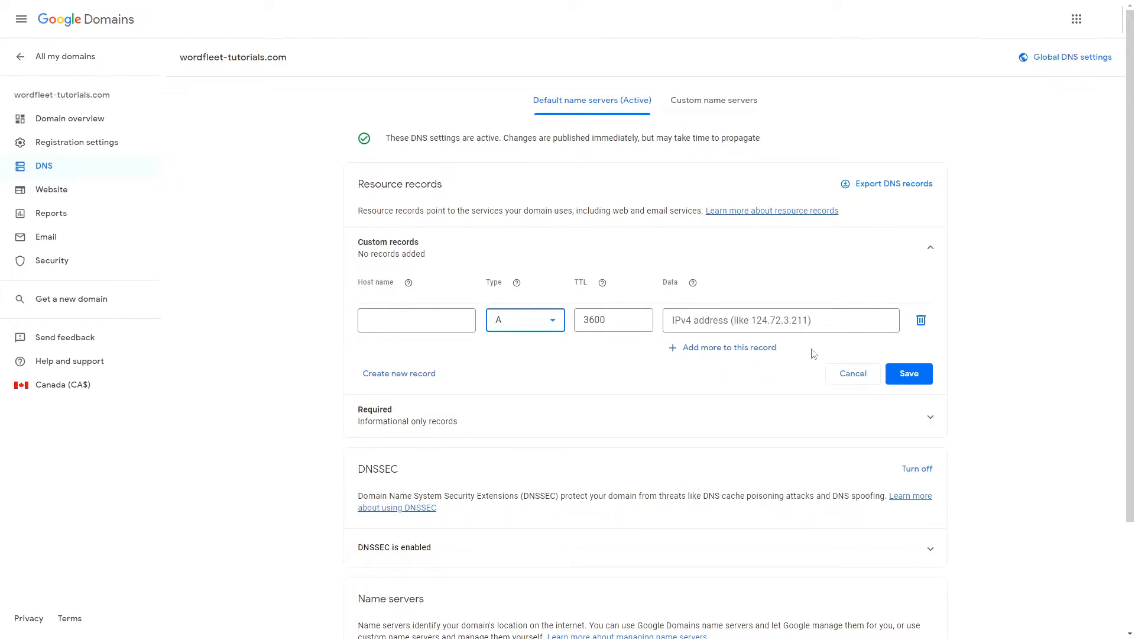
# - Copy the Production Server's IP address from WordFleet into the root A record's data in Google Domains as 45.33.92.158 and save
pyautogui.hotkey('ctrl', 'Tab')
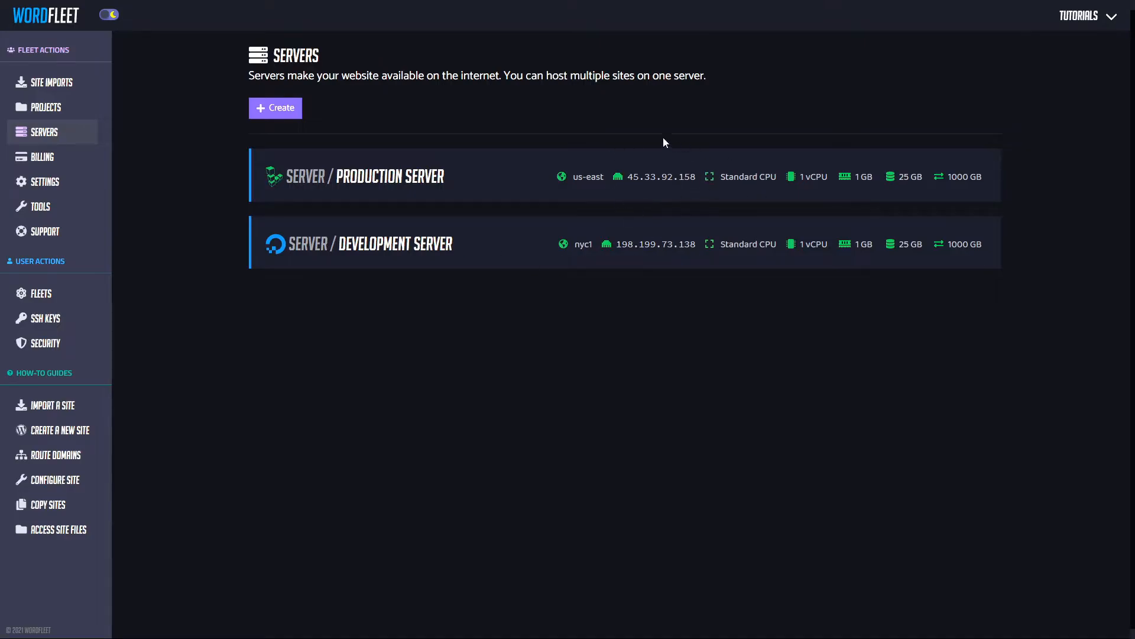
pyautogui.click(667, 179)
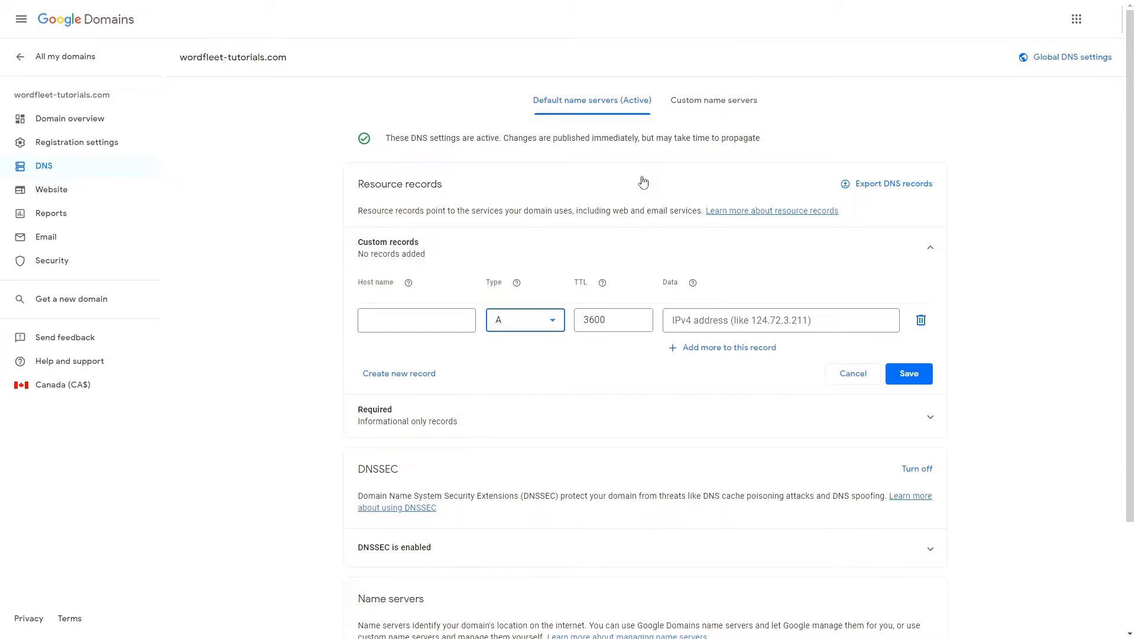
pyautogui.click(788, 317)
pyautogui.hotkey('ctrl', 'v')
pyautogui.click(911, 373)
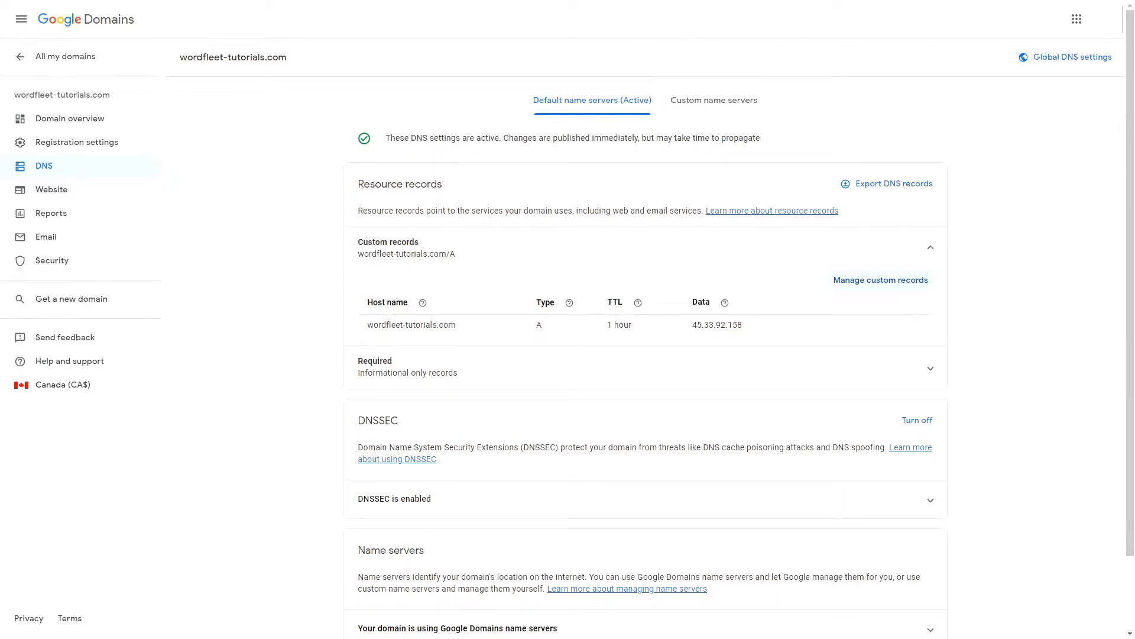
# - Reopen the custom records for editing and add a second record with host name www and type A
pyautogui.click(875, 283)
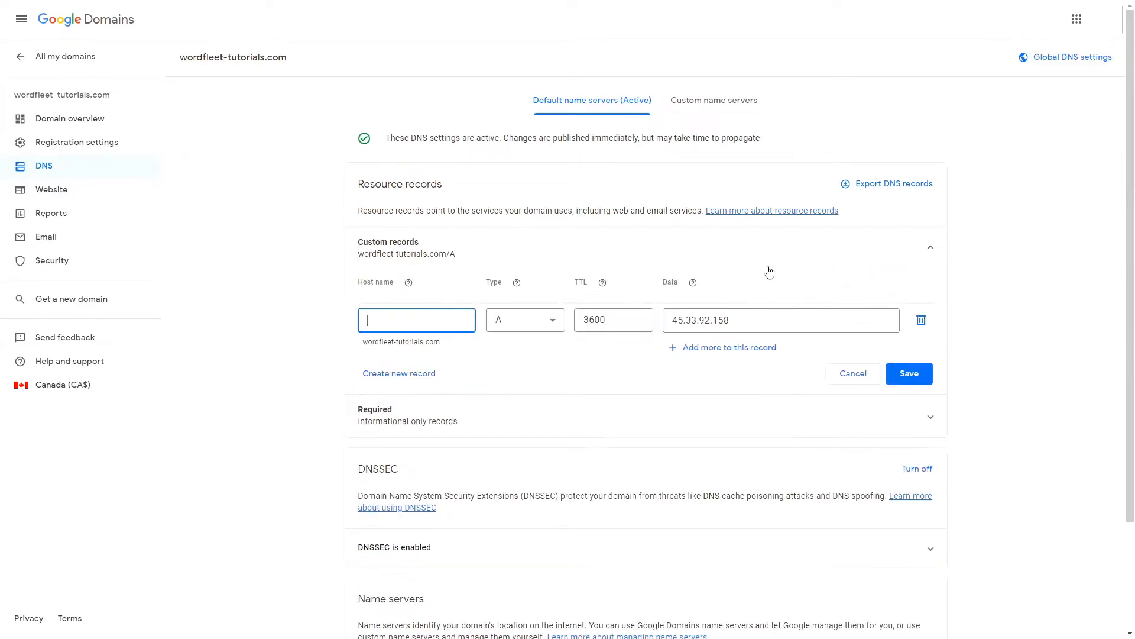
pyautogui.click(398, 374)
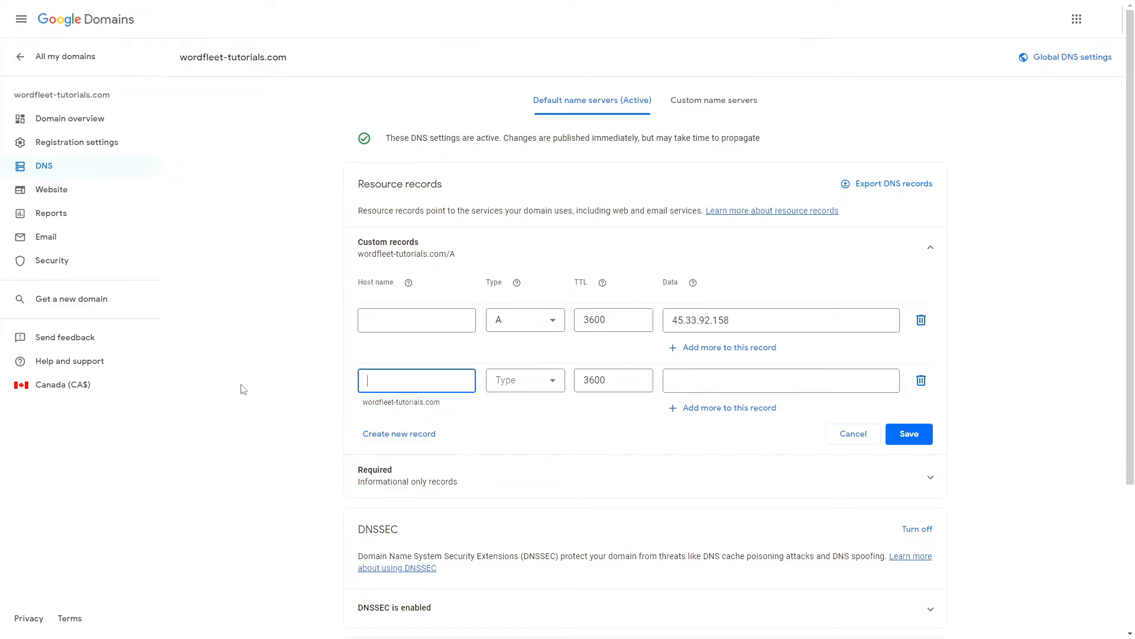
pyautogui.write('www')
pyautogui.click(554, 383)
pyautogui.click(501, 412)
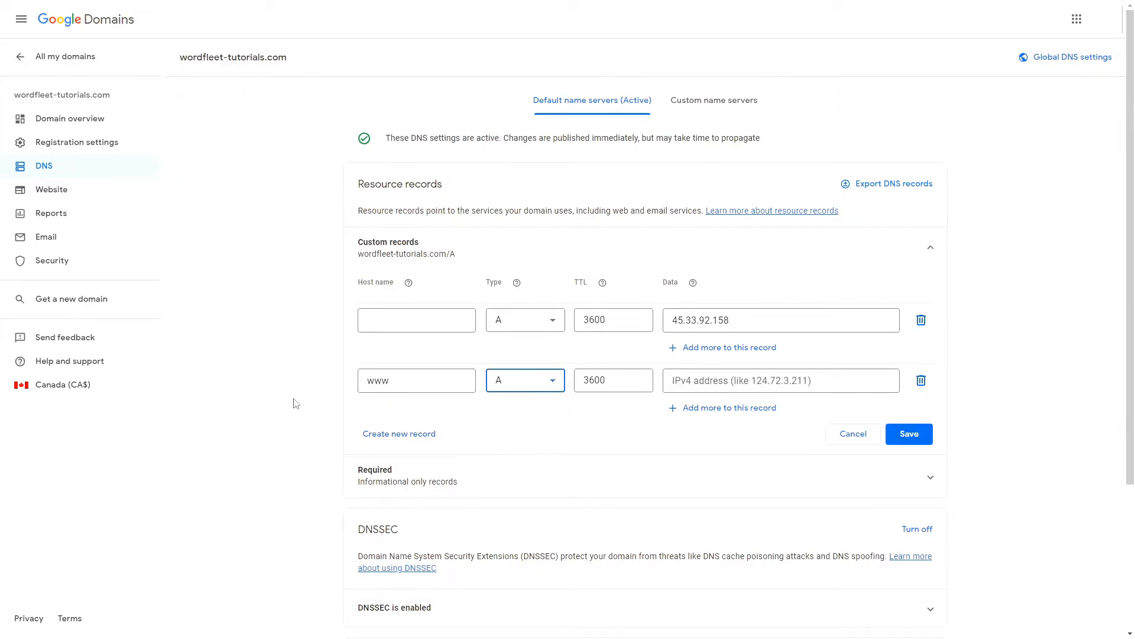
# - Copy the root record's IP address 45.33.92.158 into the www record's data and save the custom records
pyautogui.click(769, 319)
pyautogui.moveTo(768, 319); pyautogui.dragTo(660, 327)
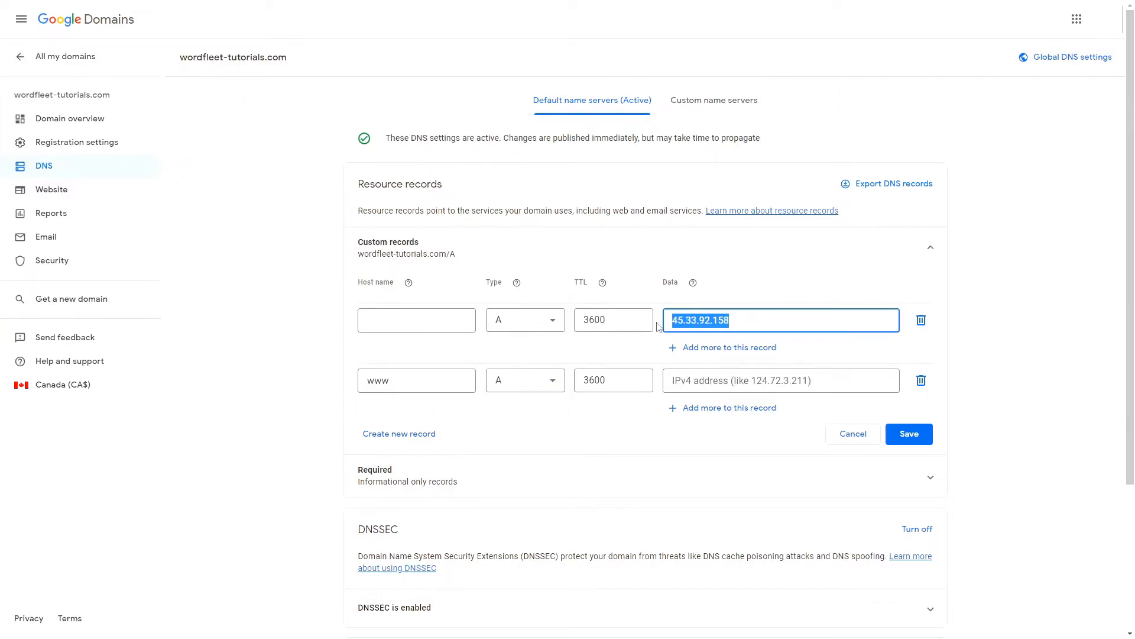
pyautogui.hotkey('ctrl', 'c')
pyautogui.click(769, 380)
pyautogui.hotkey('ctrl', 'v')
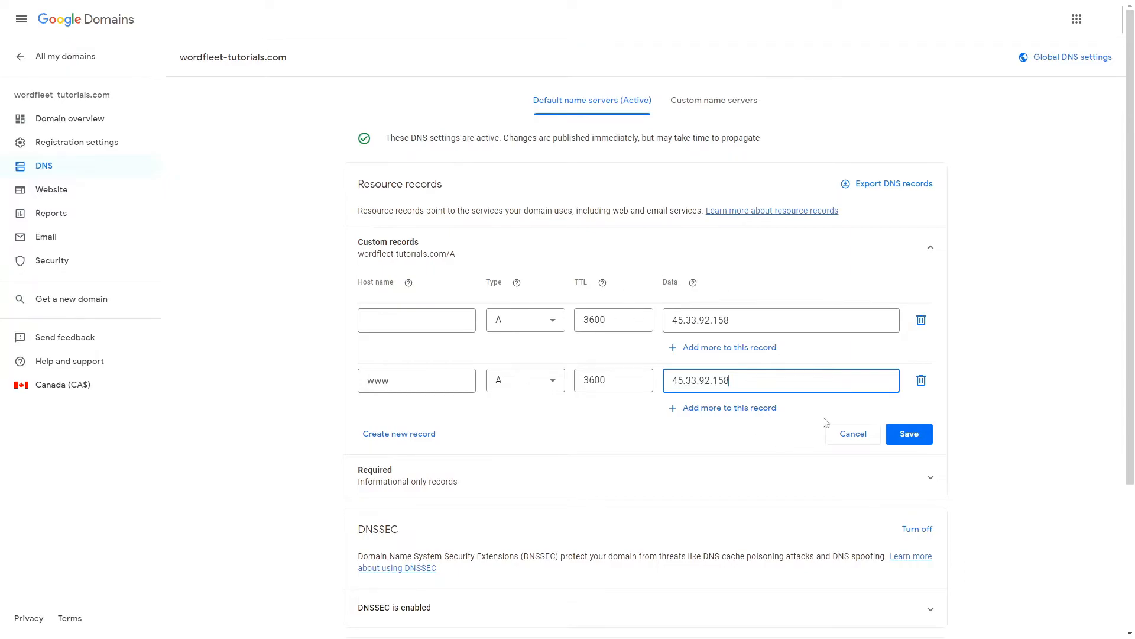
pyautogui.click(904, 436)
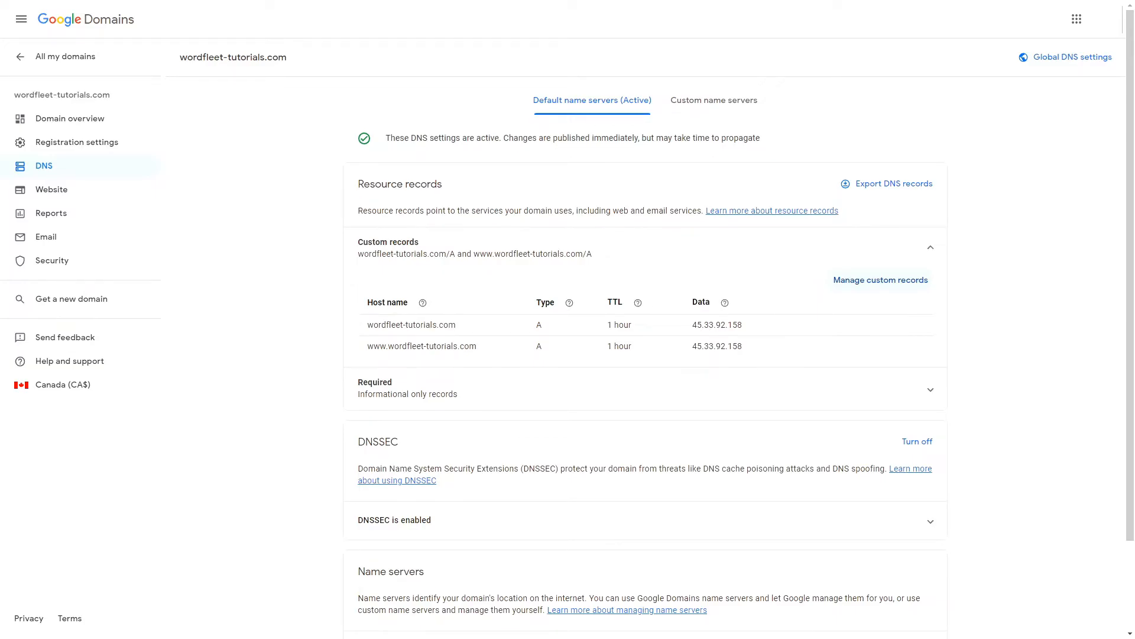
# - Reopen the custom records for editing and add a third record with host name dev and type A
pyautogui.click(881, 279)
pyautogui.click(364, 437)
pyautogui.click(364, 437)
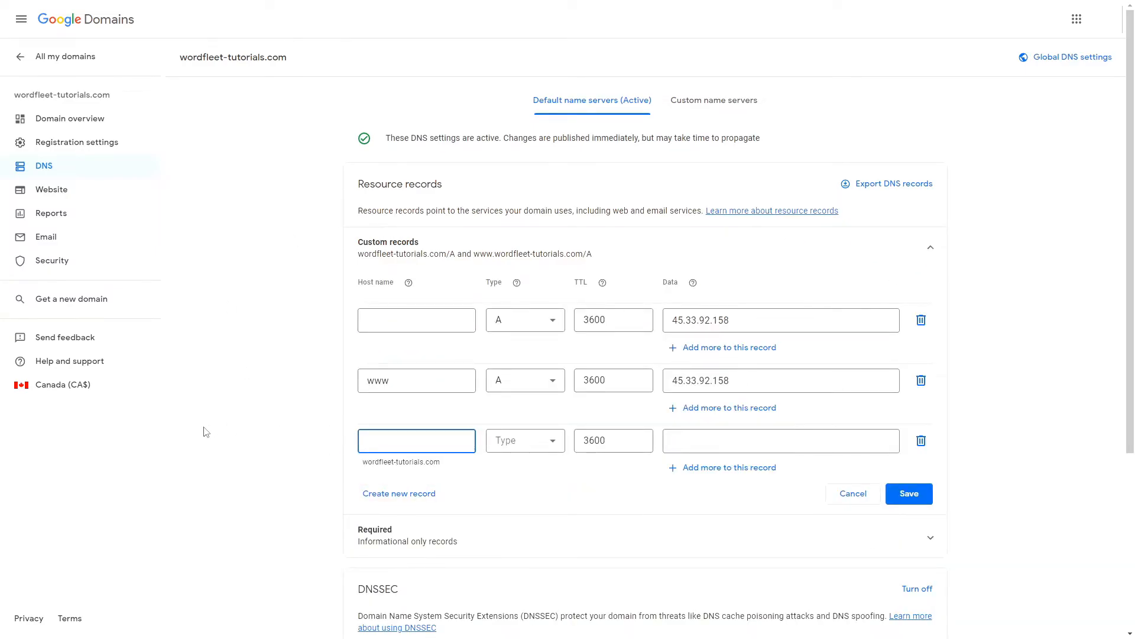
pyautogui.write('dev')
pyautogui.click(520, 441)
pyautogui.click(507, 472)
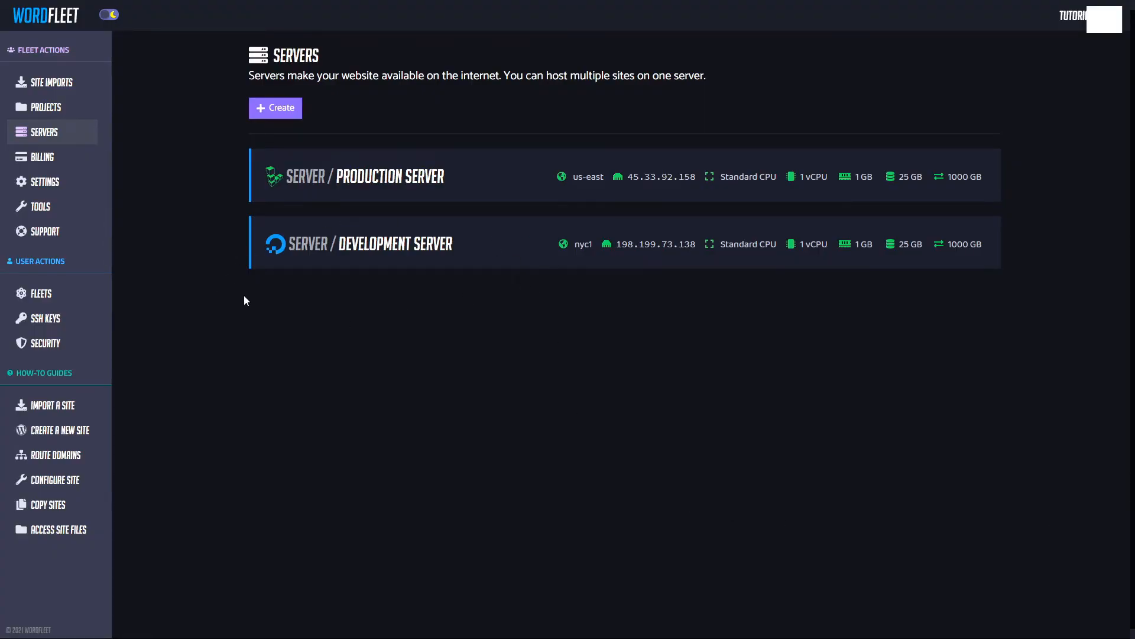
# - Copy the Development Server's IP address from WordFleet into the dev record's data in Google Domains as 198.199.73.138
pyautogui.click(649, 253)
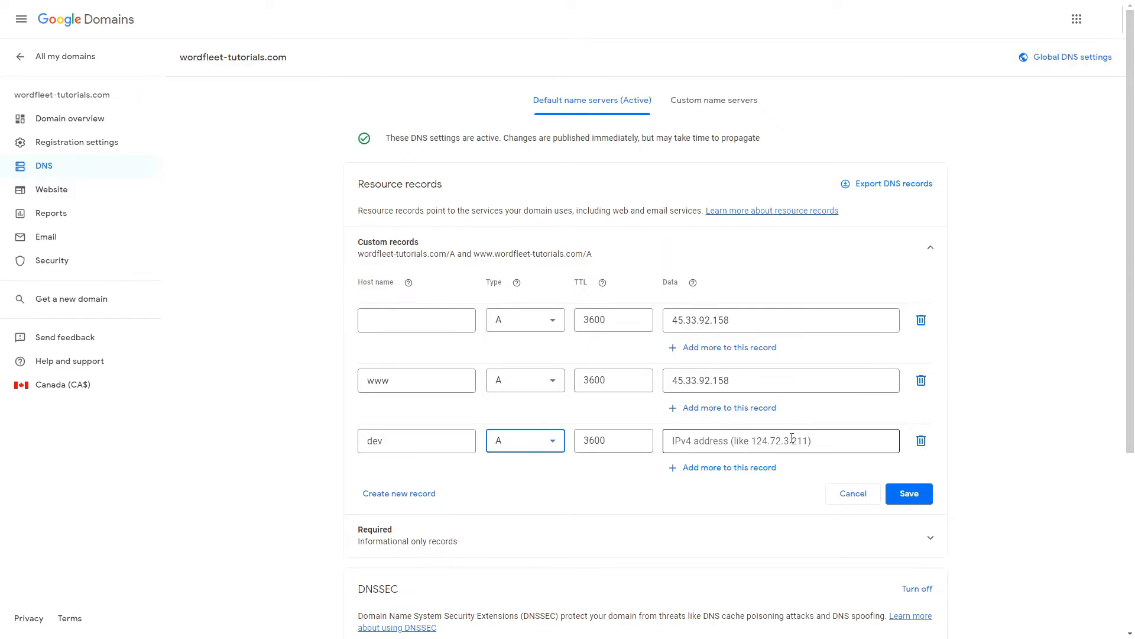
pyautogui.click(791, 440)
pyautogui.hotkey('ctrl', 'v')
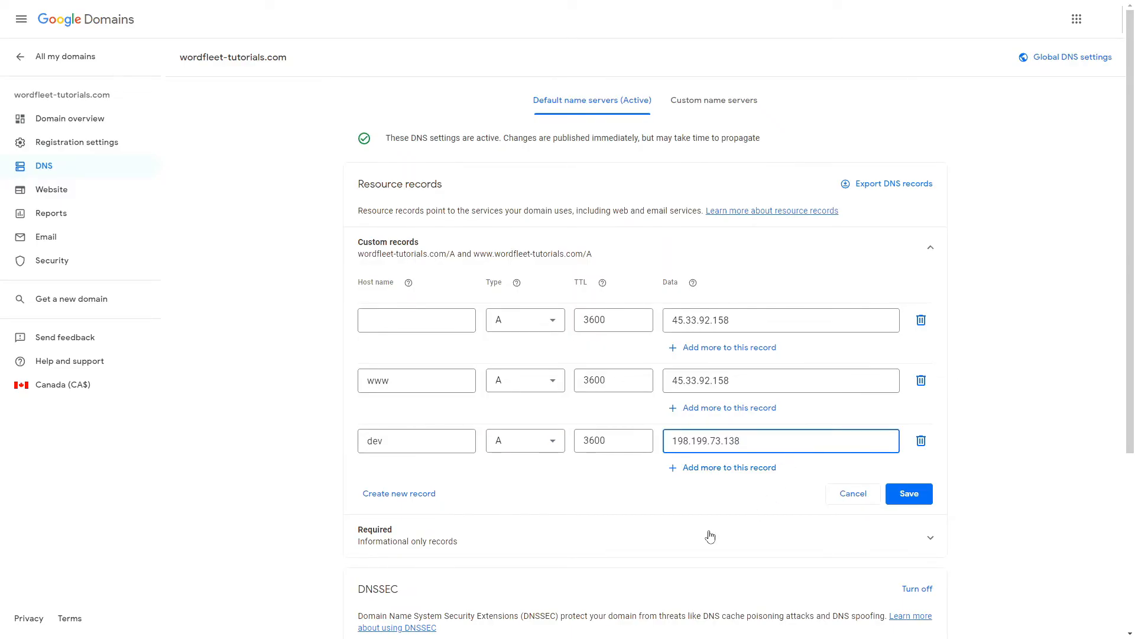
# - Add a fourth record with host name staging, type A and data 198.199.73.138, and save the custom records
pyautogui.click(392, 495)
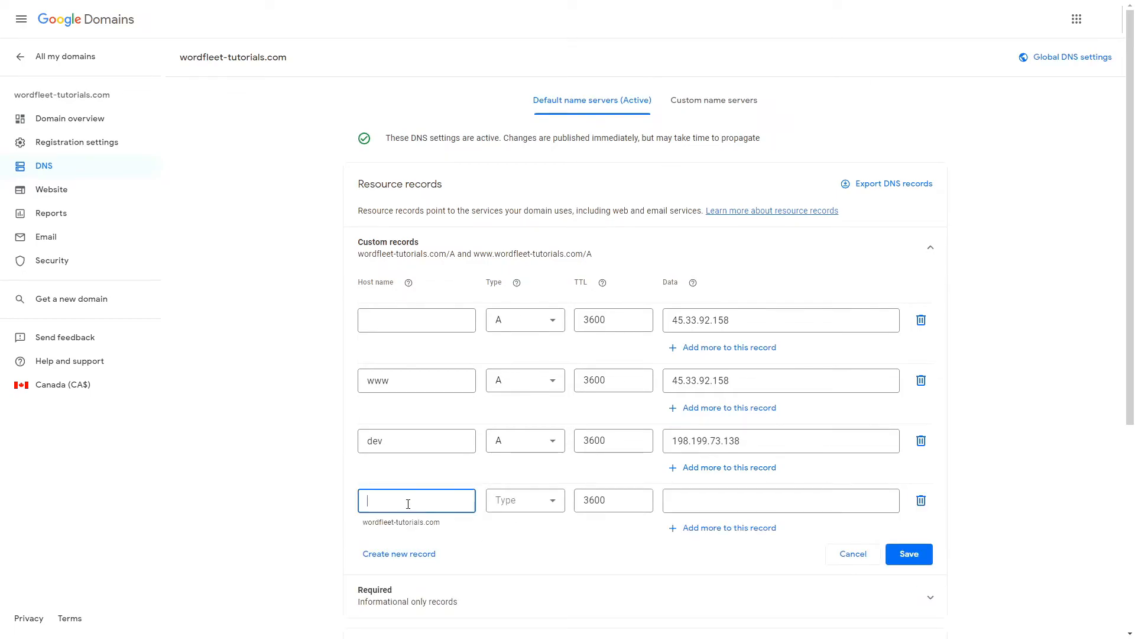
pyautogui.write('staging')
pyautogui.click(552, 502)
pyautogui.click(520, 357)
pyautogui.click(733, 501)
pyautogui.hotkey('ctrl', 'v')
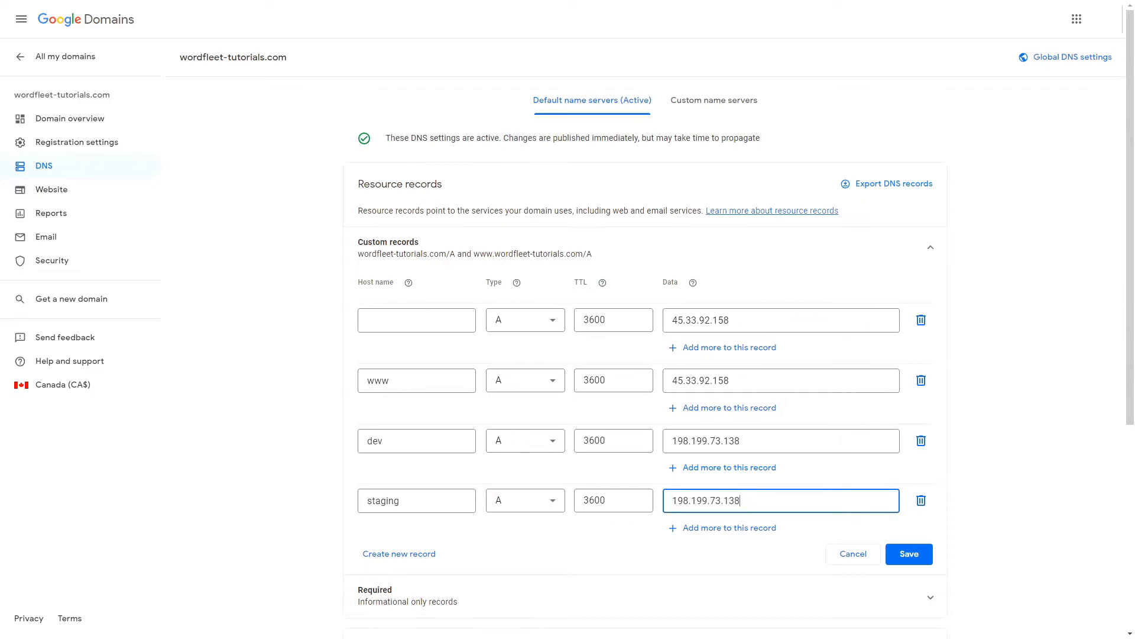
pyautogui.click(907, 554)
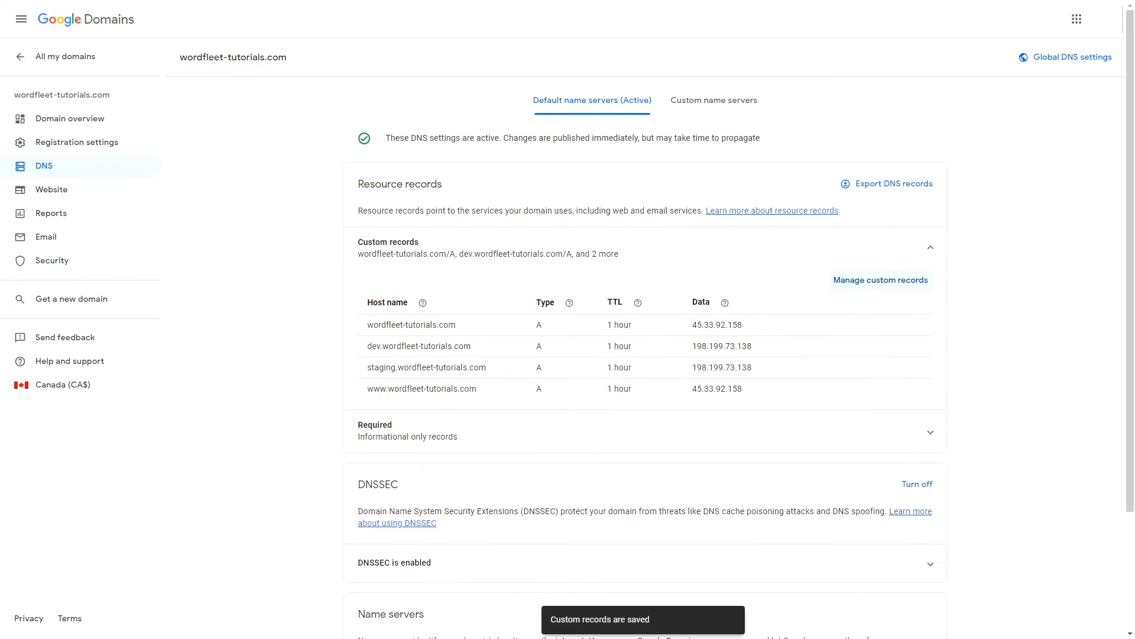